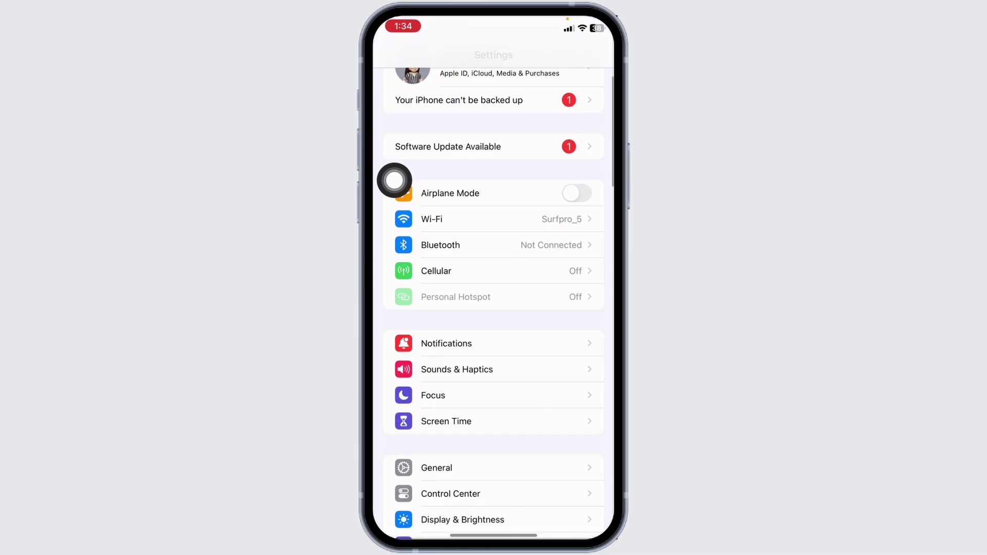
Open General, then the iPhone Storage page with its app size list
click(591, 255)
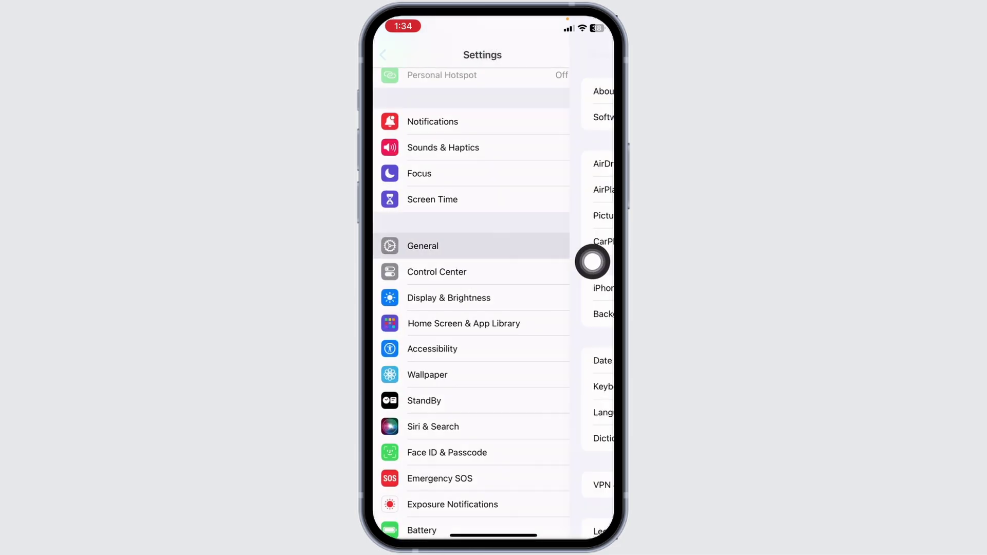
scroll(591, 260, down, 3)
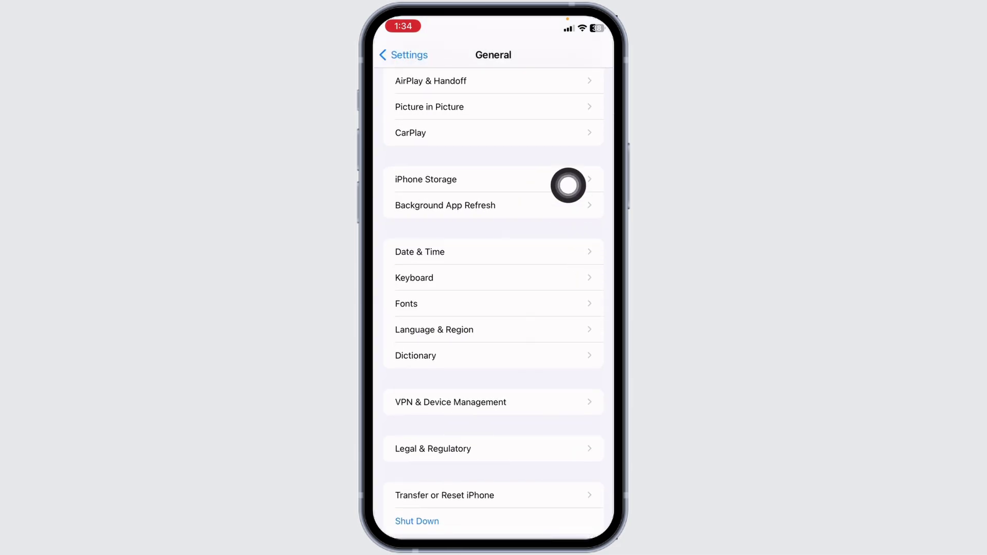
click(591, 191)
scroll(592, 194, down, 5)
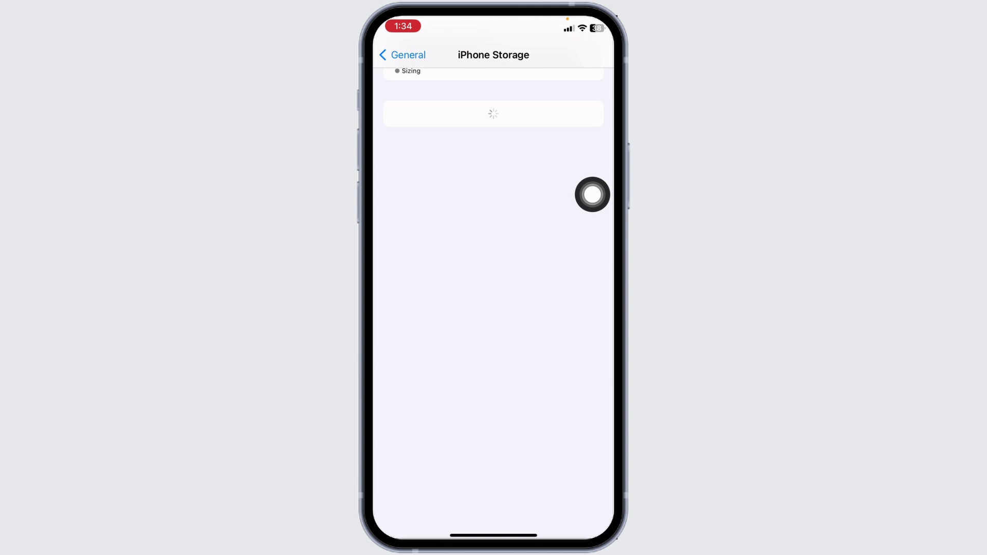
scroll(591, 194, down, 5)
scroll(592, 194, up, 4)
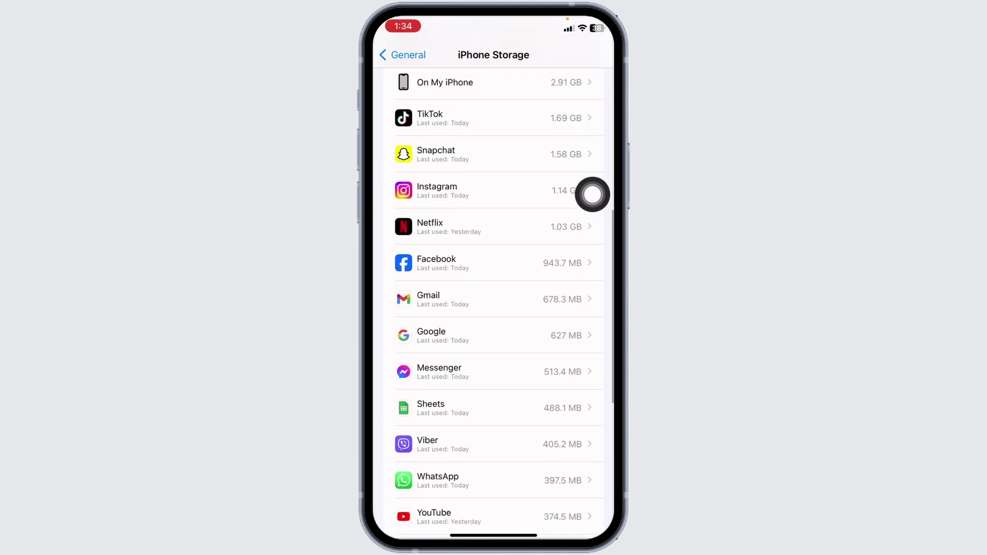
Offload Instagram from its storage page, keeping its data, then reinstall it
click(591, 235)
click(525, 227)
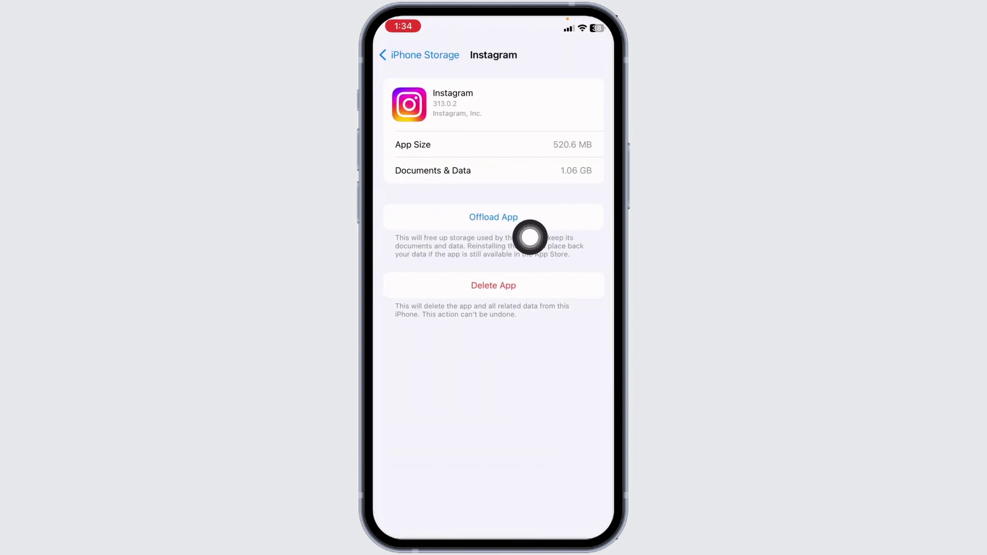
click(493, 465)
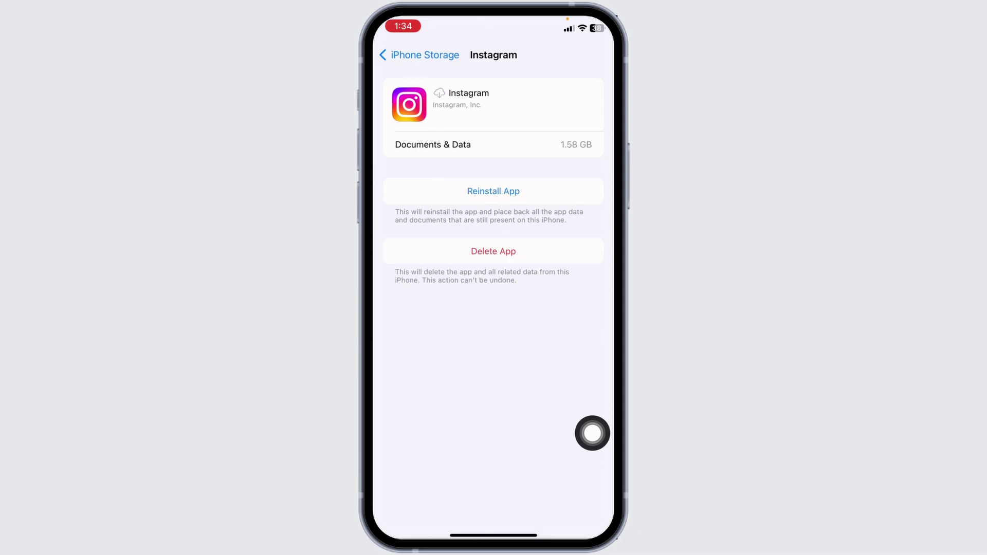
click(592, 197)
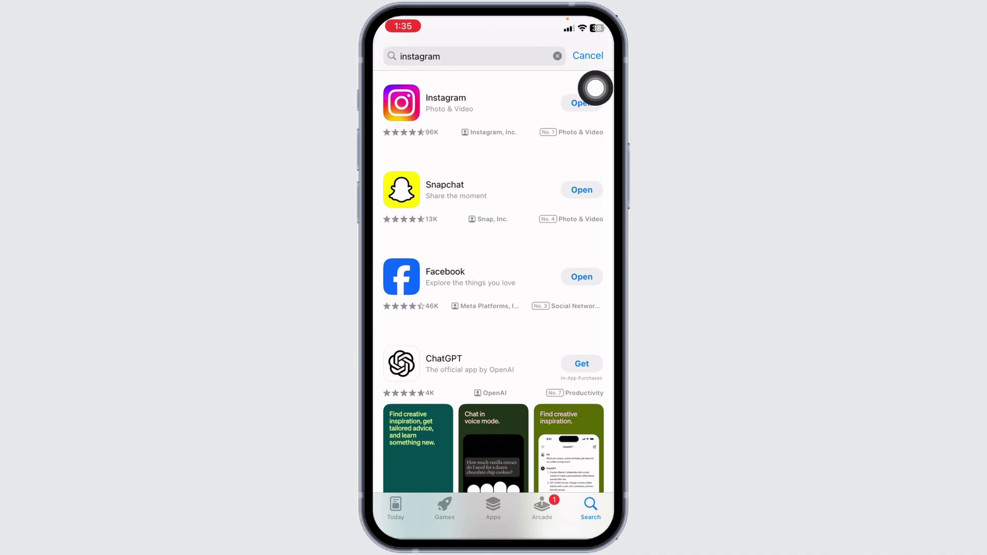
Leave the App Store's Instagram results and return to the home screen
click(592, 255)
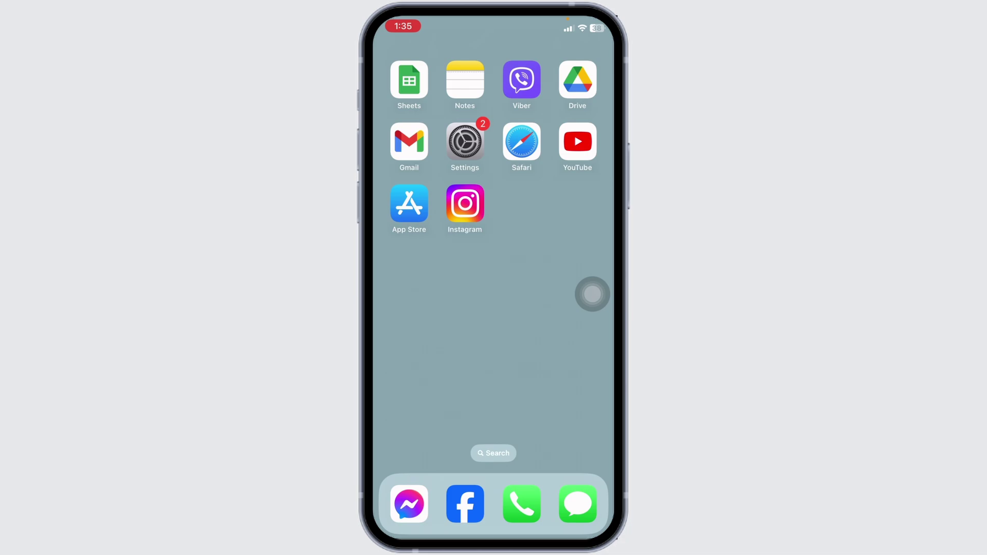
click(465, 202)
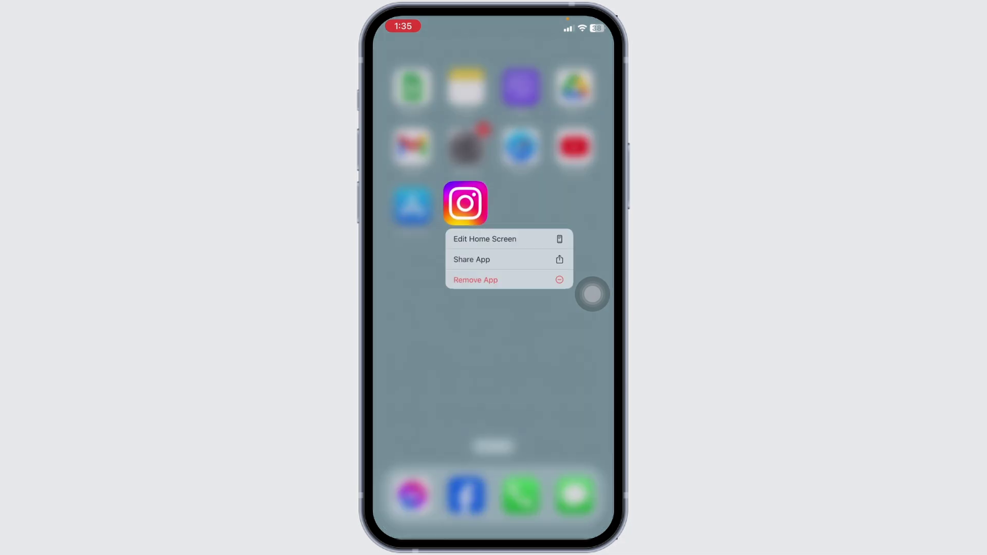
click(540, 290)
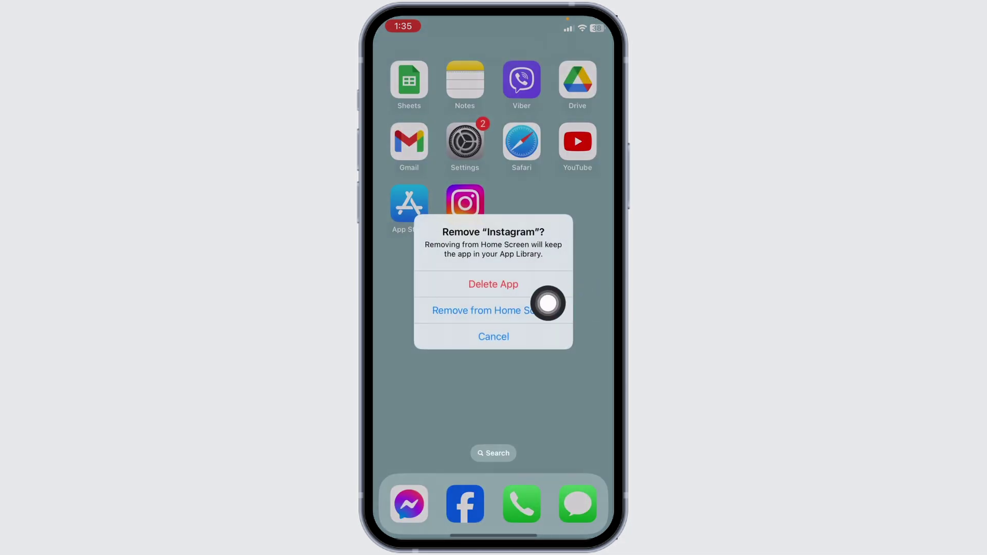
click(493, 337)
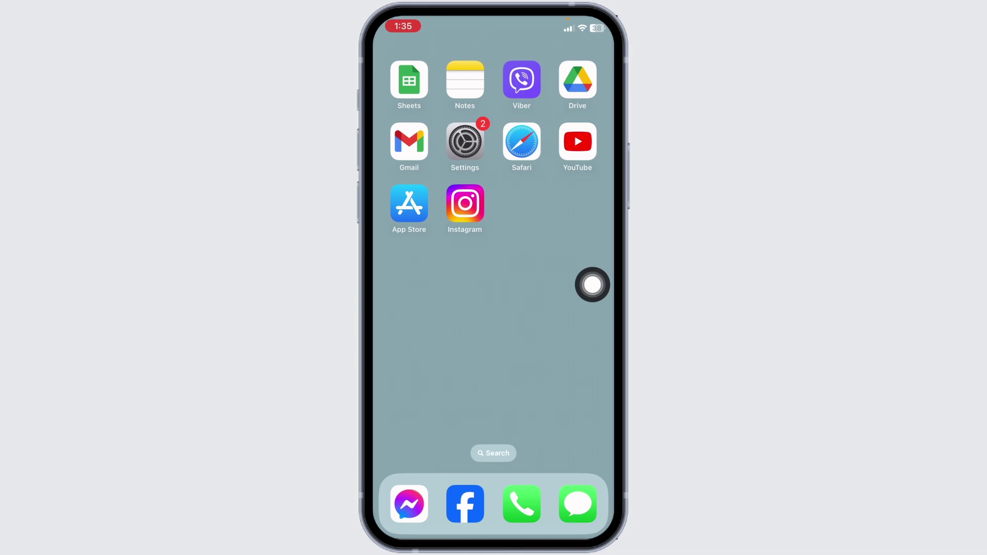
click(409, 203)
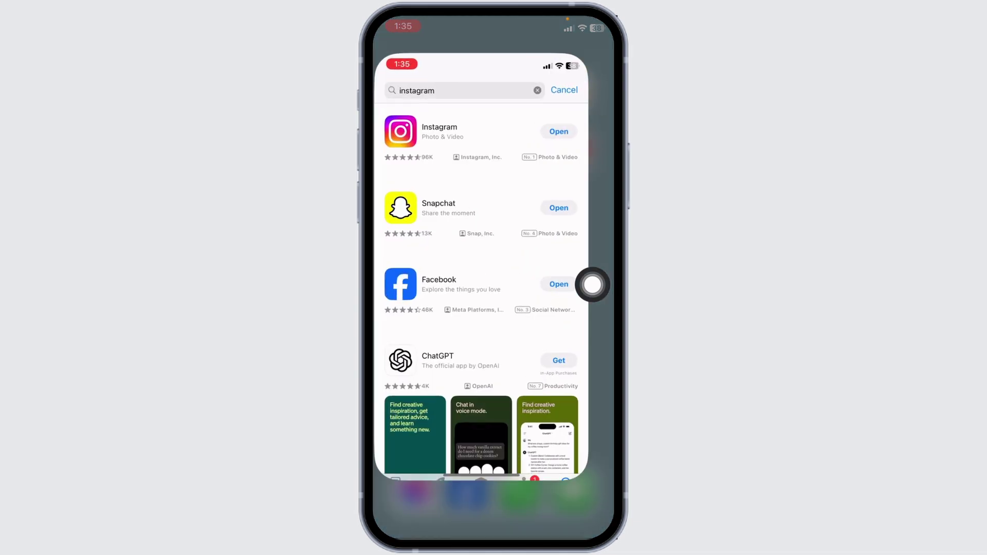
drag(494, 536, 493, 347)
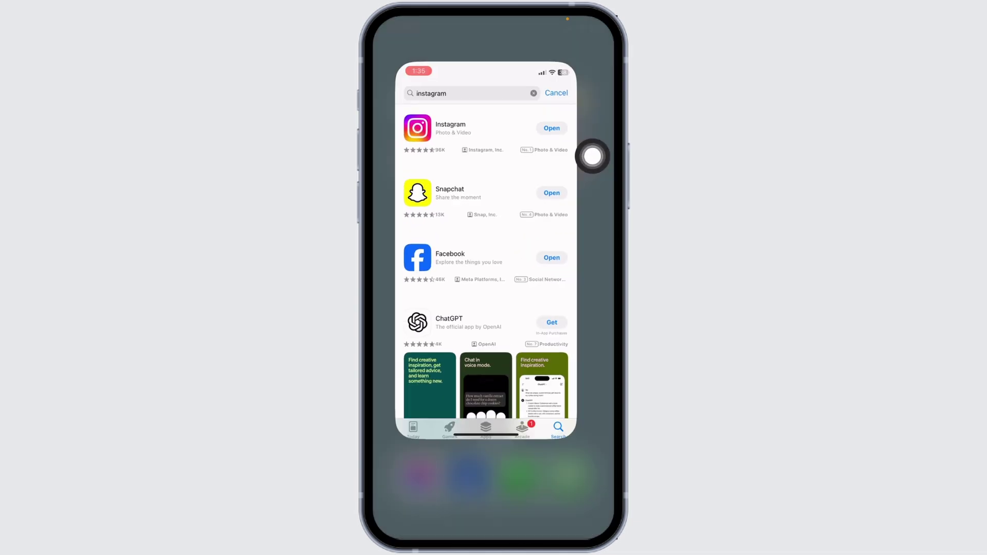